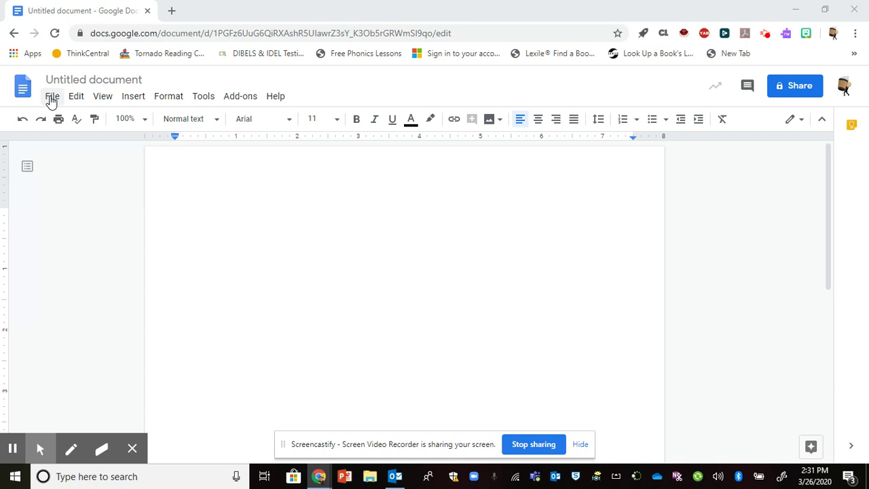
Browse the File menu commands, closing and reopening it to scroll through the full list.
{"action": "left_click", "coordinate": [52, 97]}
{"action": "left_click", "coordinate": [133, 451]}
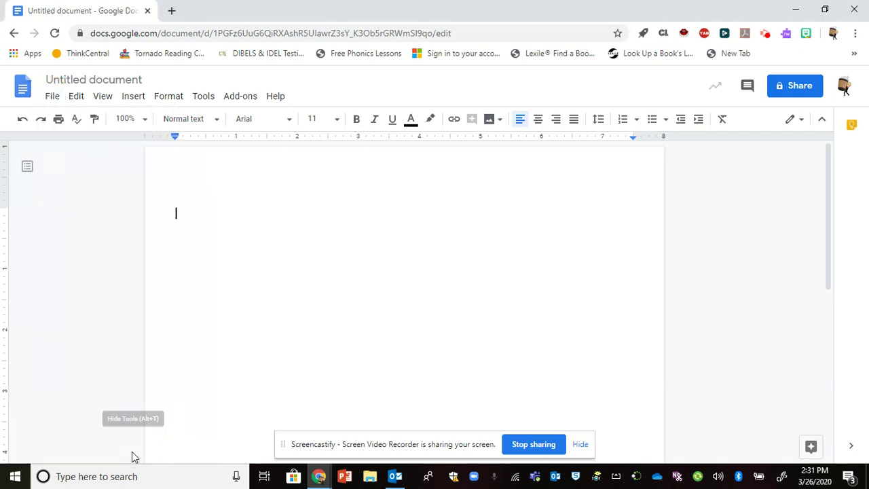
{"action": "left_click", "coordinate": [52, 99]}
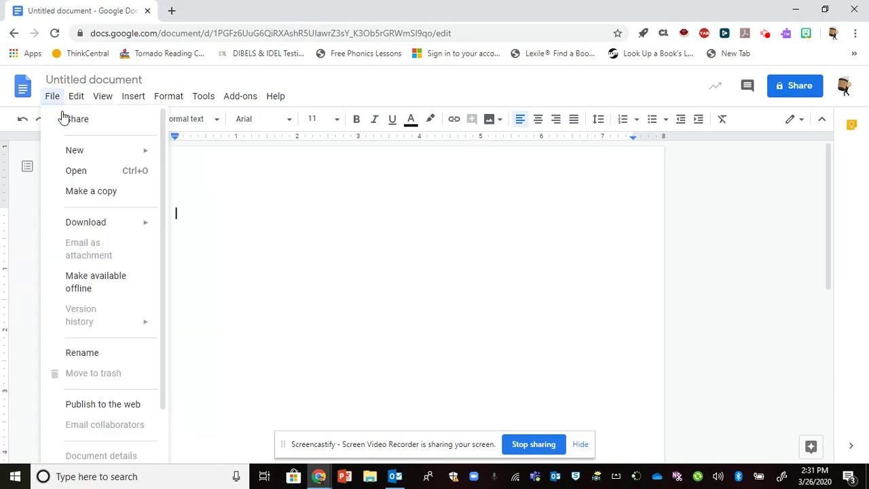
{"action": "left_click_drag", "start_coordinate": [171, 178], "coordinate": [175, 295]}
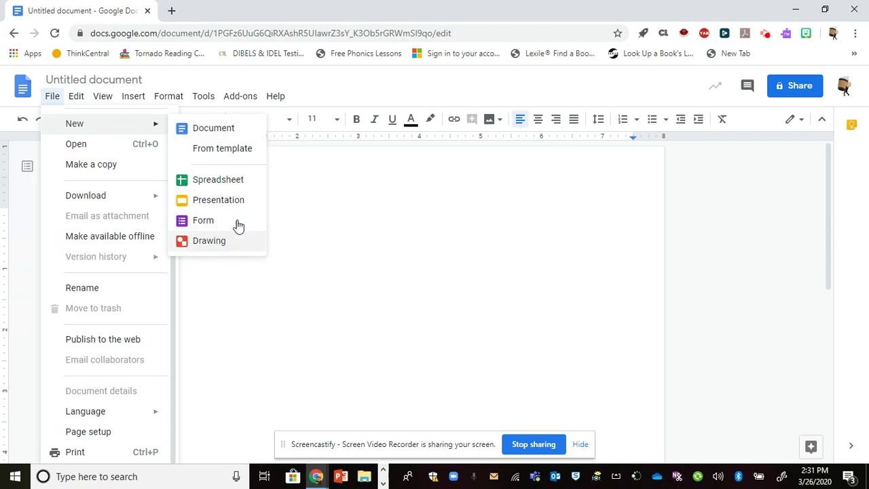
{"action": "mouse_move", "coordinate": [102, 96]}
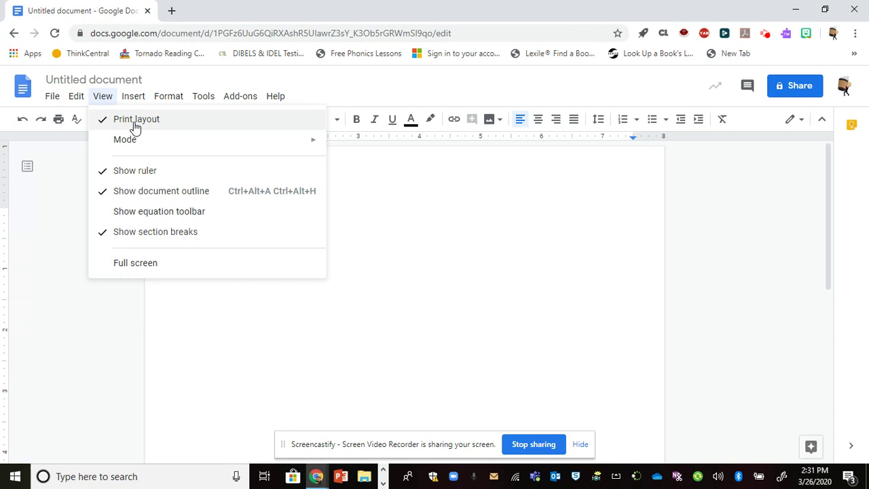
Hide the ruler with Show ruler, then switch Show ruler back on from View.
{"action": "left_click", "coordinate": [146, 171]}
{"action": "left_click", "coordinate": [103, 96]}
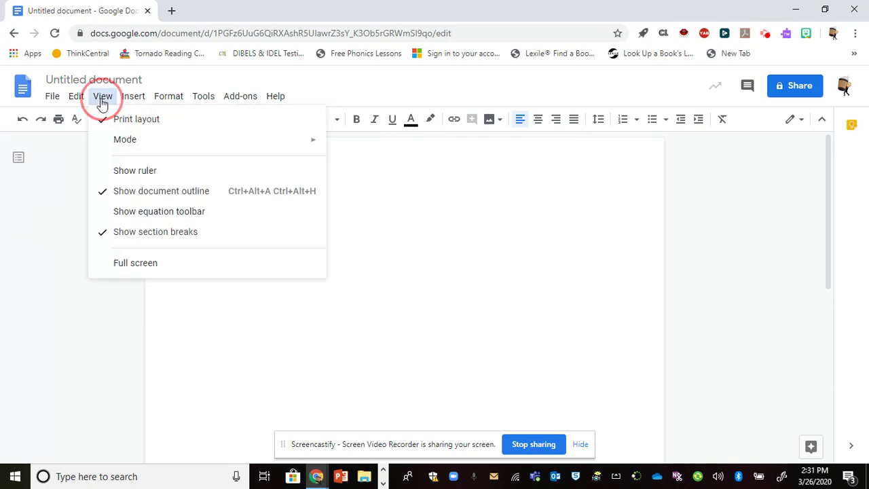
{"action": "left_click", "coordinate": [131, 174]}
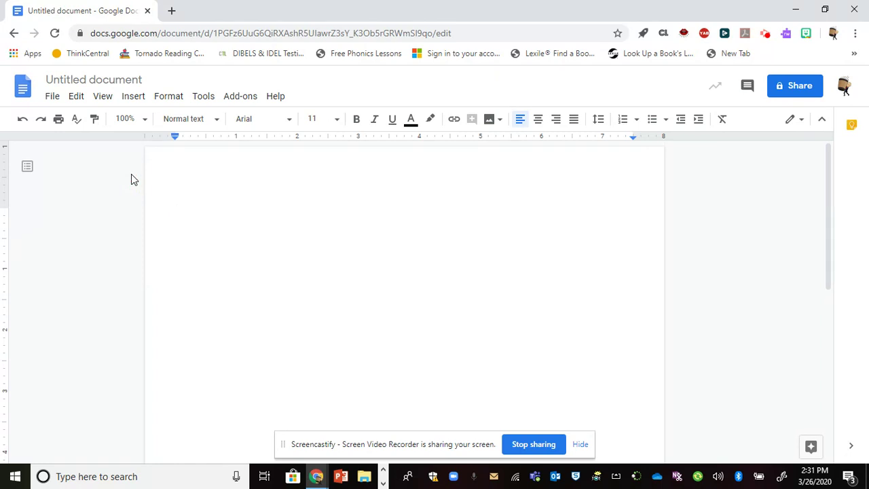
Bring up the Insert menu to browse the items that can be inserted.
{"action": "left_click", "coordinate": [138, 101]}
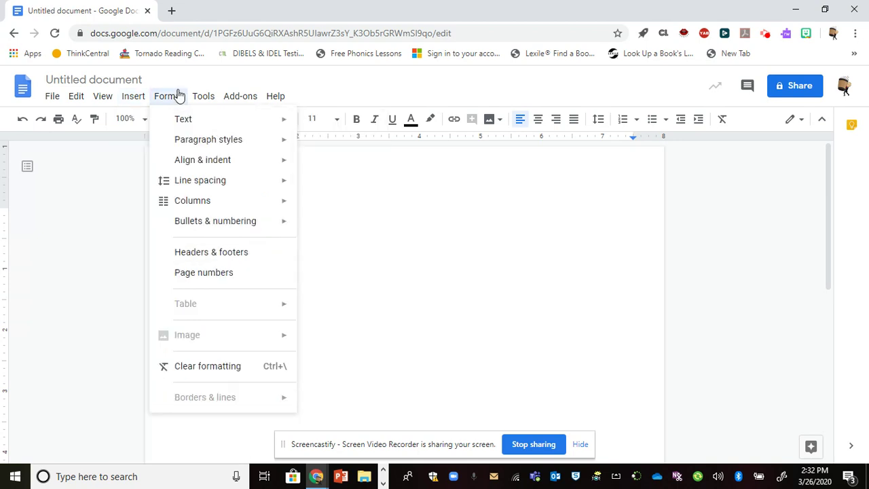
{"action": "mouse_move", "coordinate": [184, 120]}
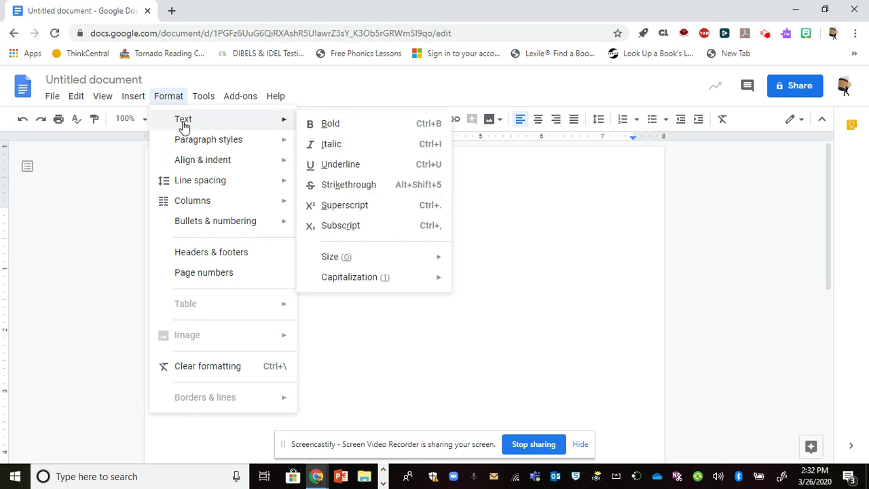
Close the Format menu by clicking the page, then reopen the Format options.
{"action": "left_click", "coordinate": [549, 184]}
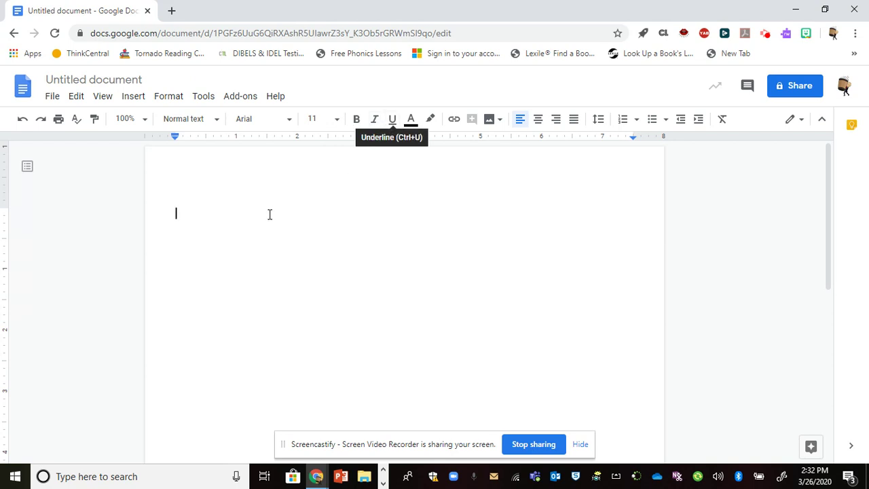
{"action": "left_click", "coordinate": [168, 99]}
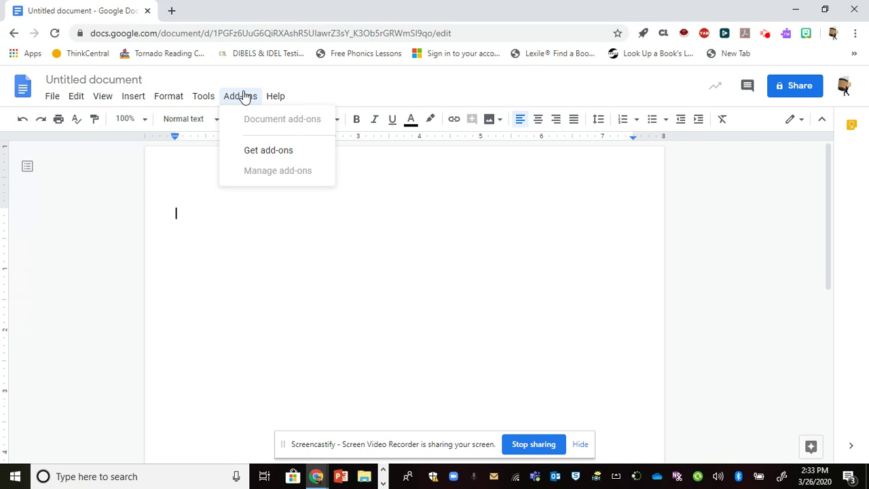
Open Get add-ons in G Suite Marketplace, browse it, then close it.
{"action": "left_click", "coordinate": [269, 150]}
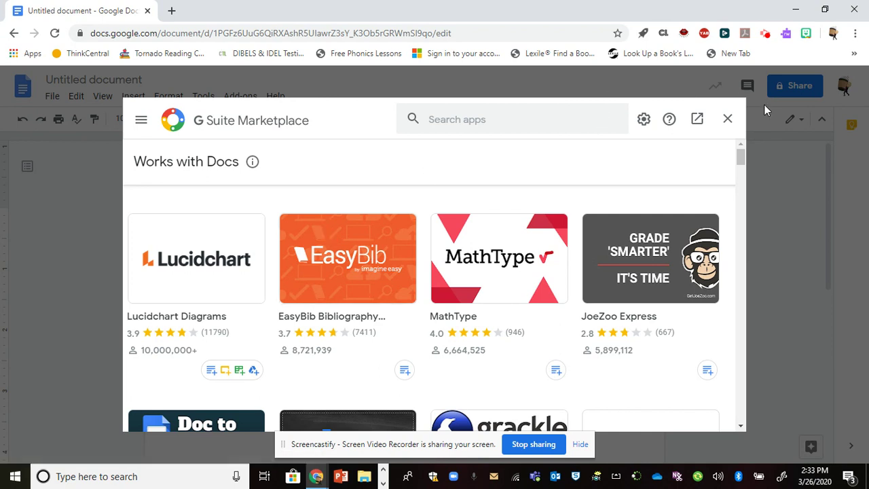
{"action": "left_click", "coordinate": [727, 119]}
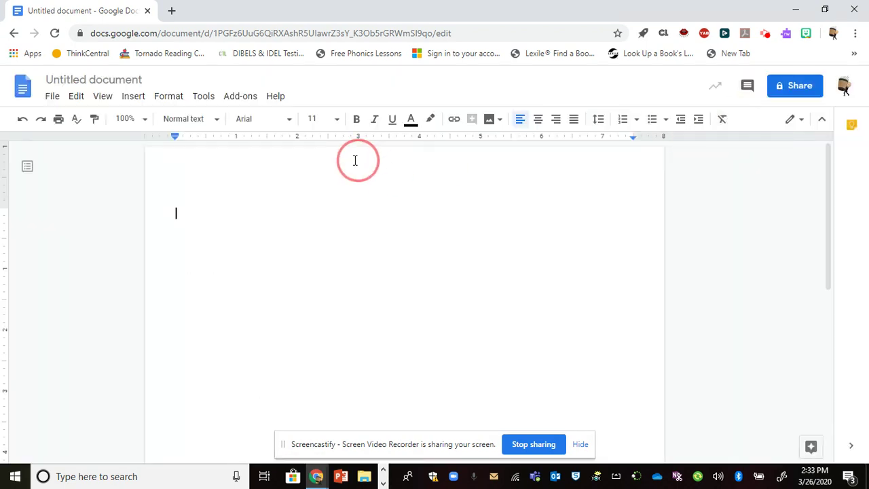
{"action": "left_click", "coordinate": [276, 98]}
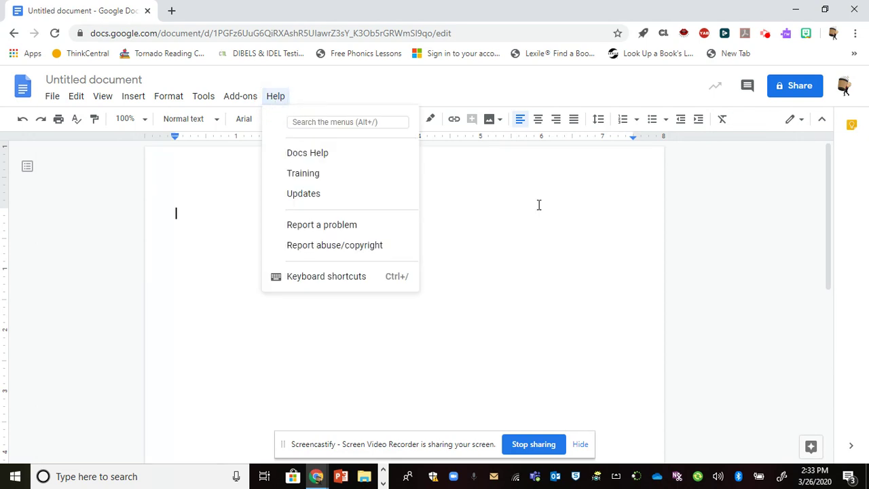
{"action": "left_click", "coordinate": [750, 241]}
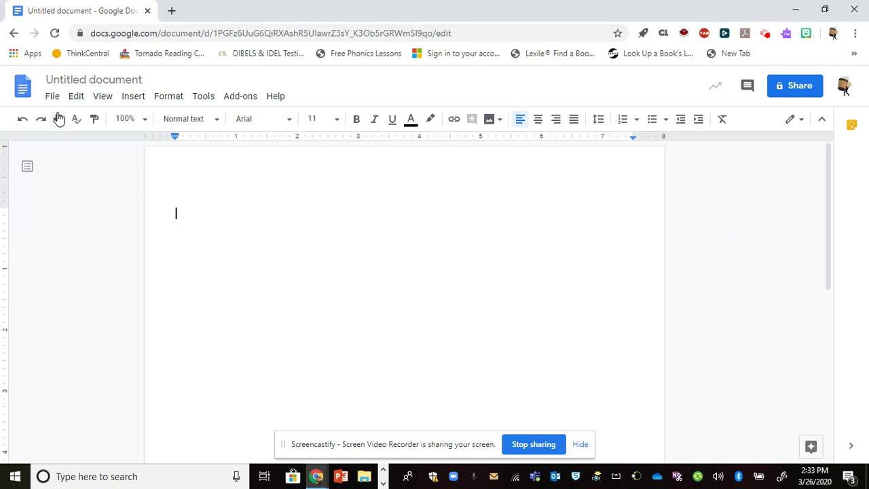
{"action": "left_click", "coordinate": [102, 97]}
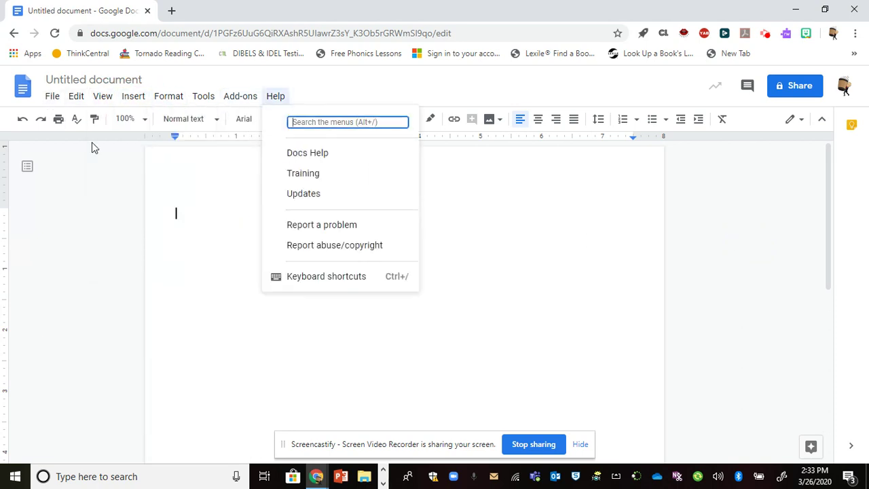
{"action": "left_click", "coordinate": [146, 210]}
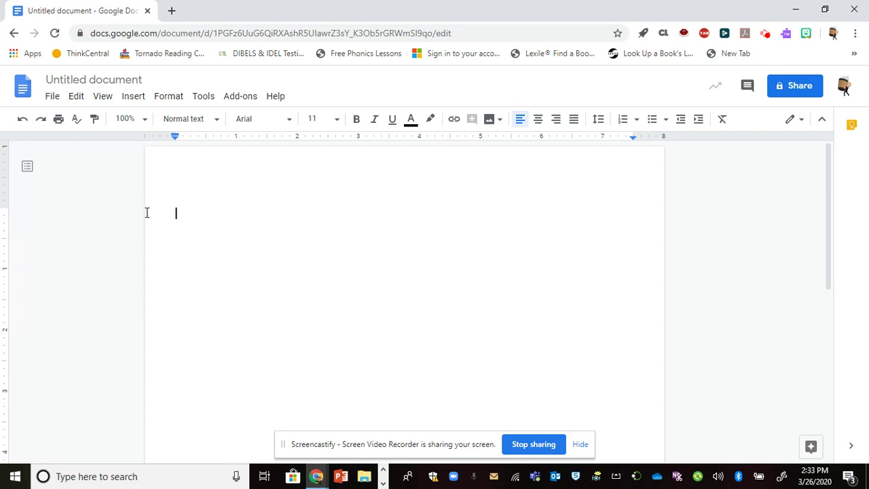